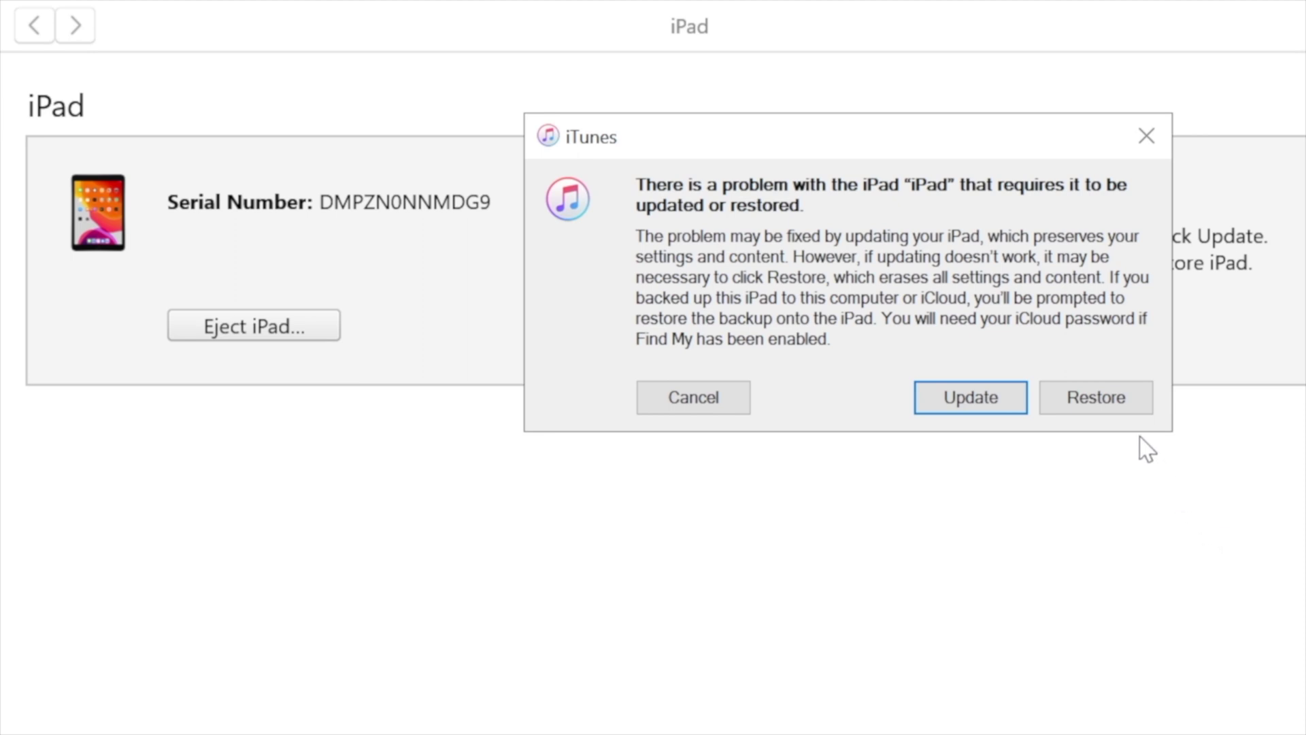
- Choose Restore and Restore and Update for the iPad, then check the software download progress
{"action": "left_click", "coordinate": [1123, 405]}
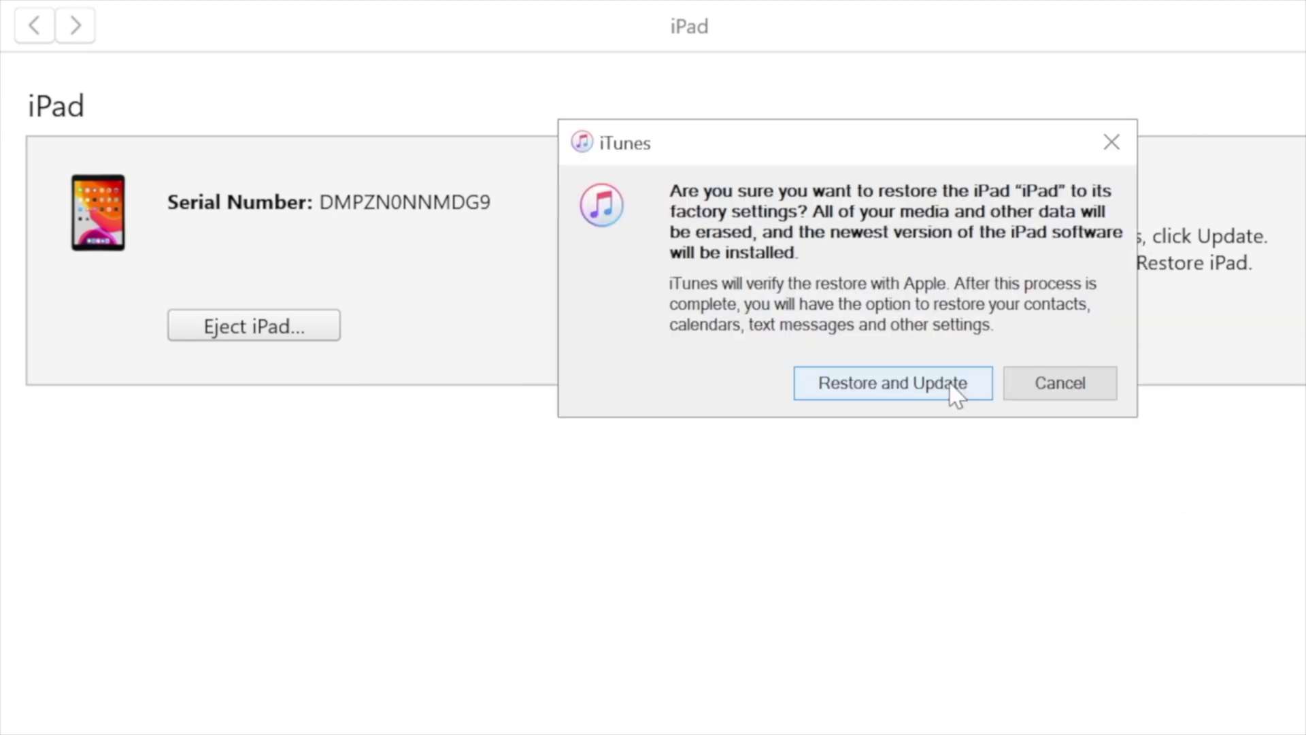
{"action": "left_click", "coordinate": [955, 393]}
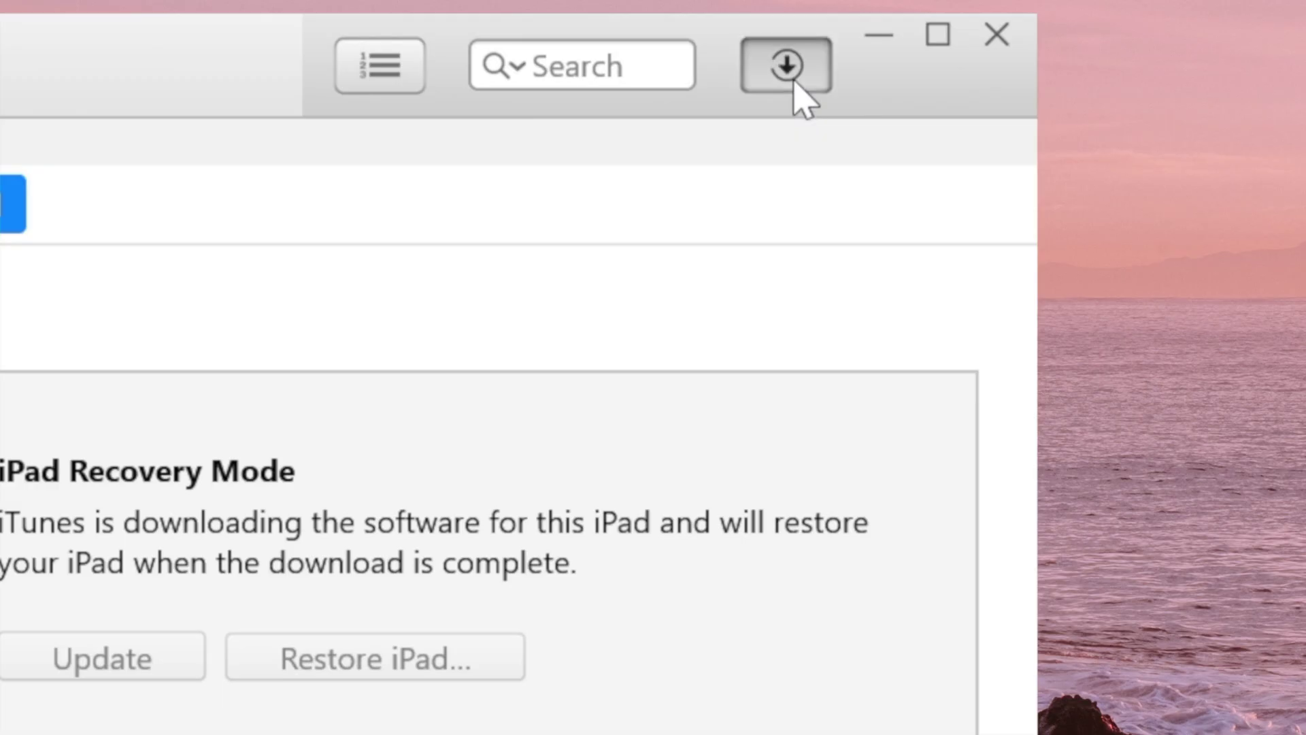
{"action": "left_click", "coordinate": [787, 67]}
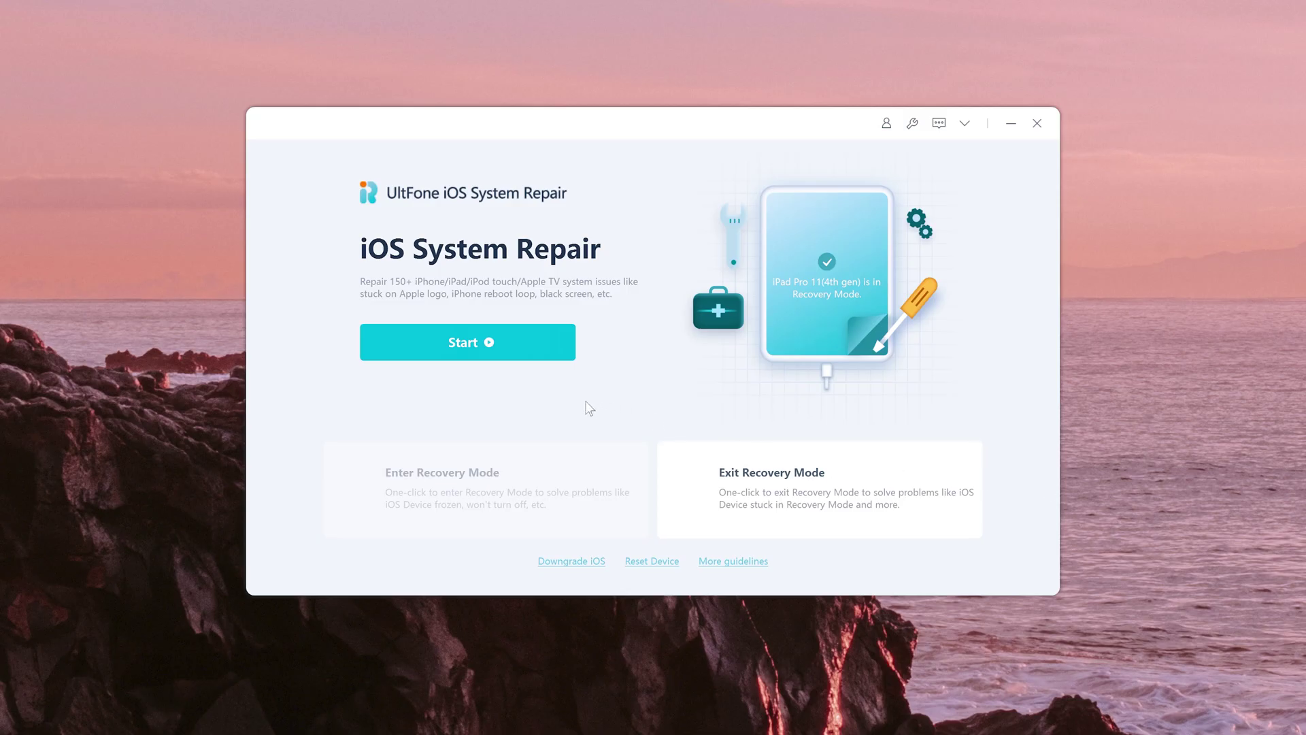
- Choose Reset Device with Factory Reset and download the 16.2 firmware for iPad Pro 11 (4th gen)
{"action": "left_click", "coordinate": [646, 563]}
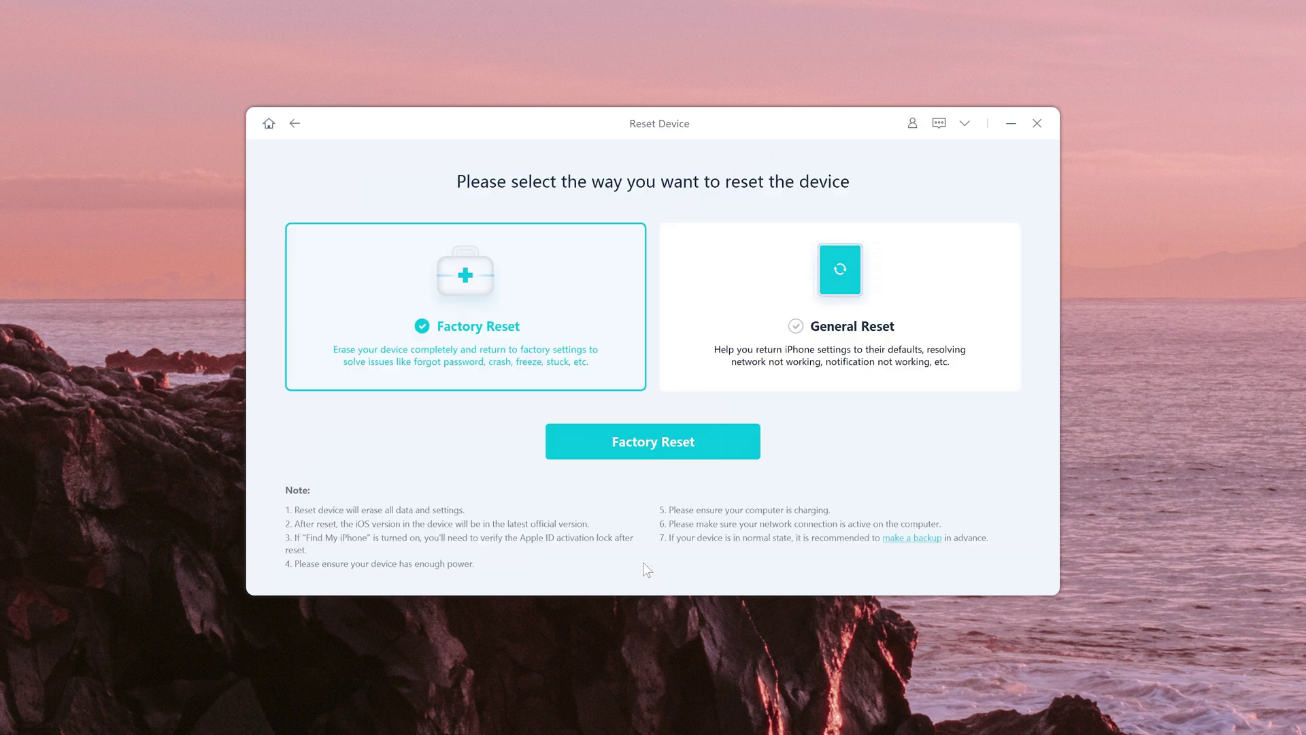
{"action": "left_click", "coordinate": [669, 446]}
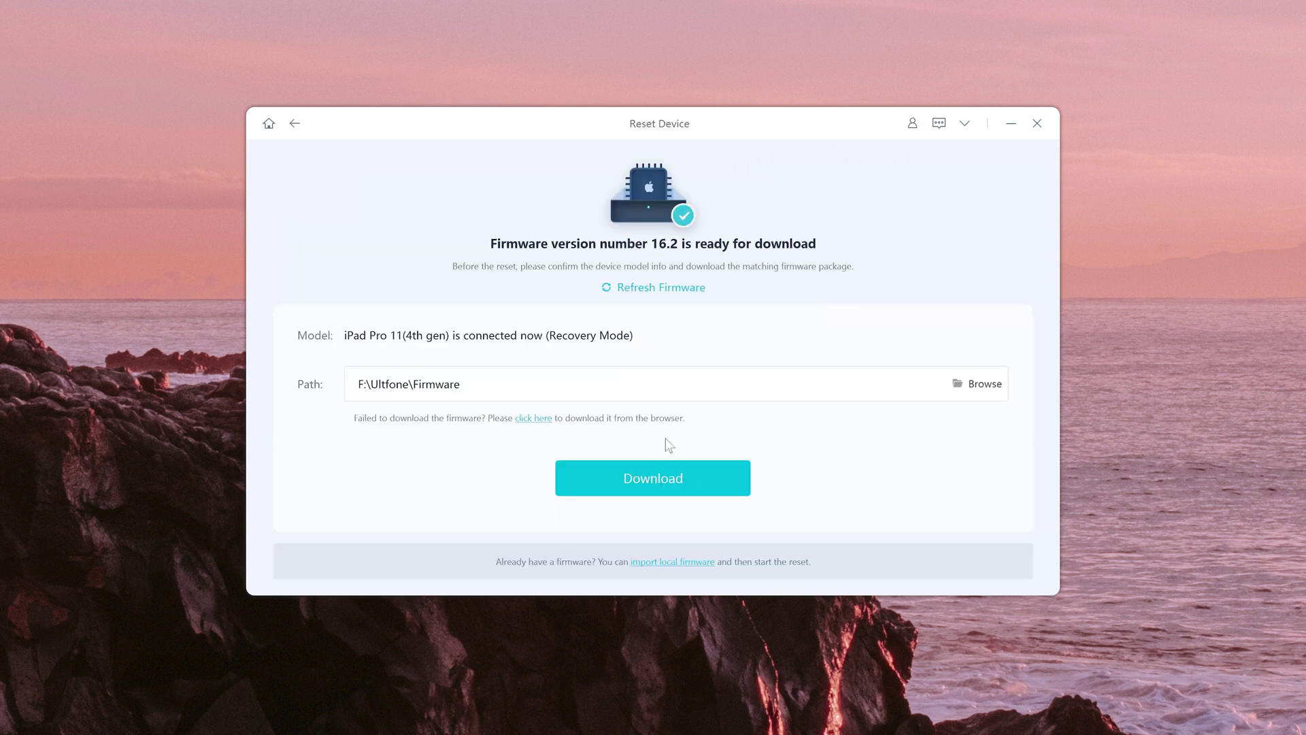
{"action": "left_click", "coordinate": [683, 496]}
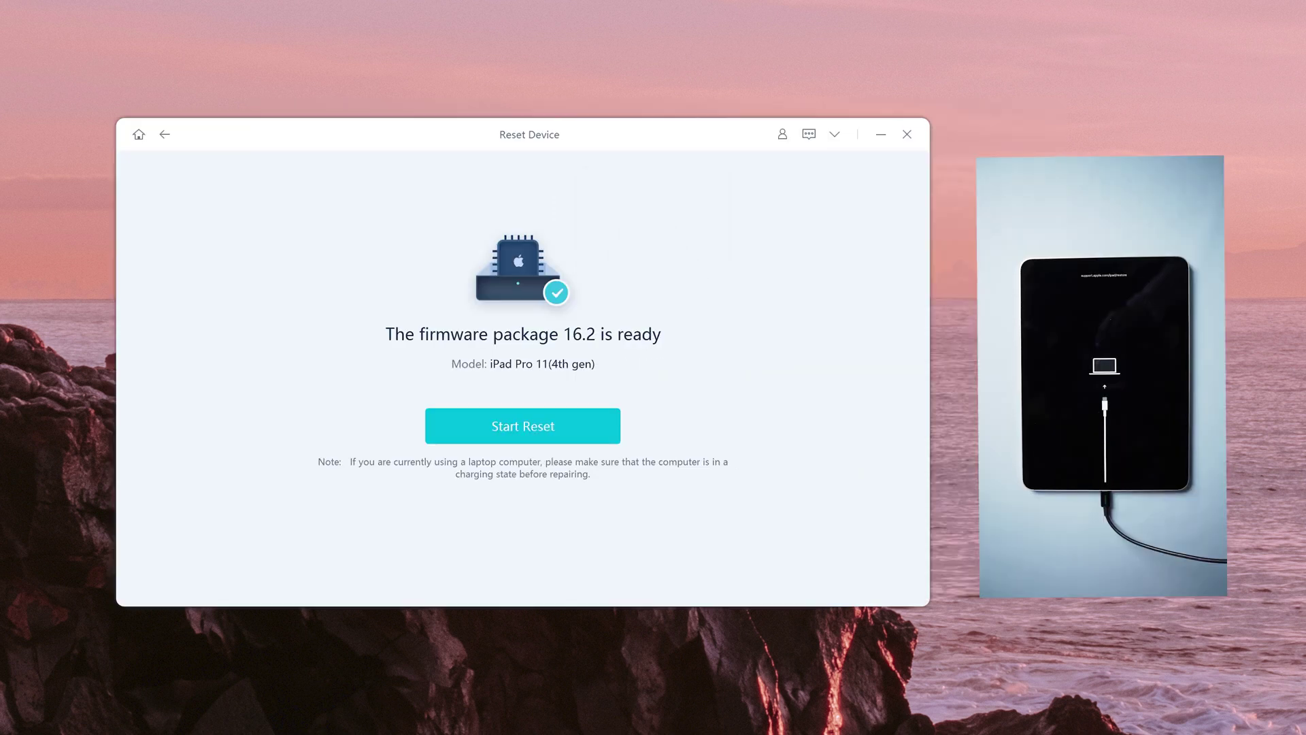
- Start the iPad Pro 11 reset and confirm erasing all its data
{"action": "left_click", "coordinate": [566, 430]}
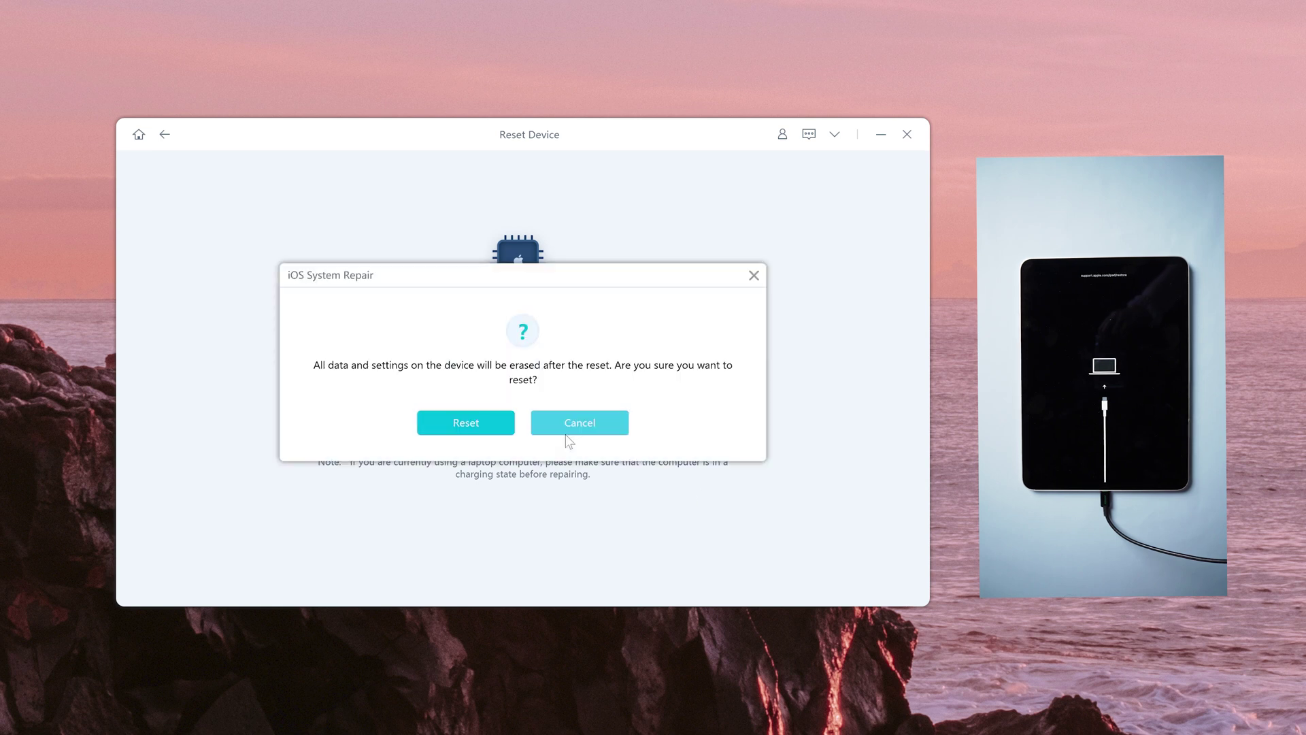
{"action": "left_click", "coordinate": [477, 429]}
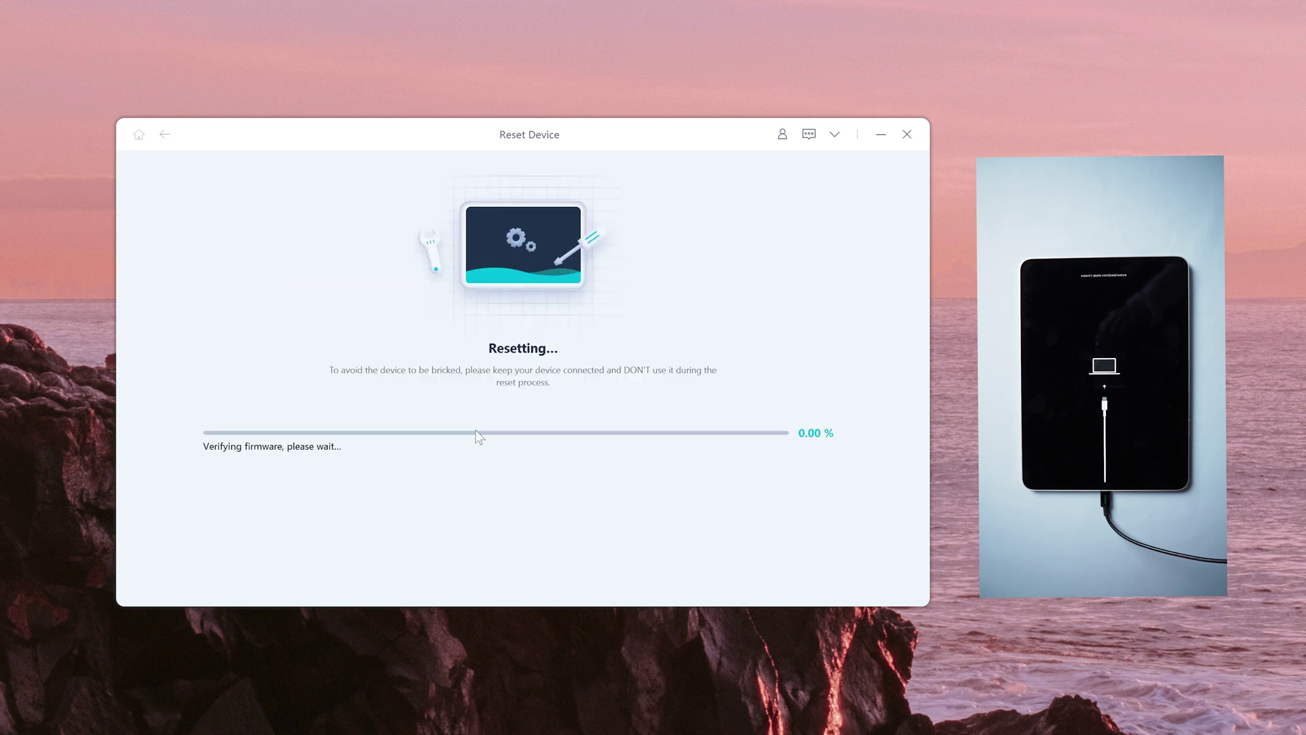
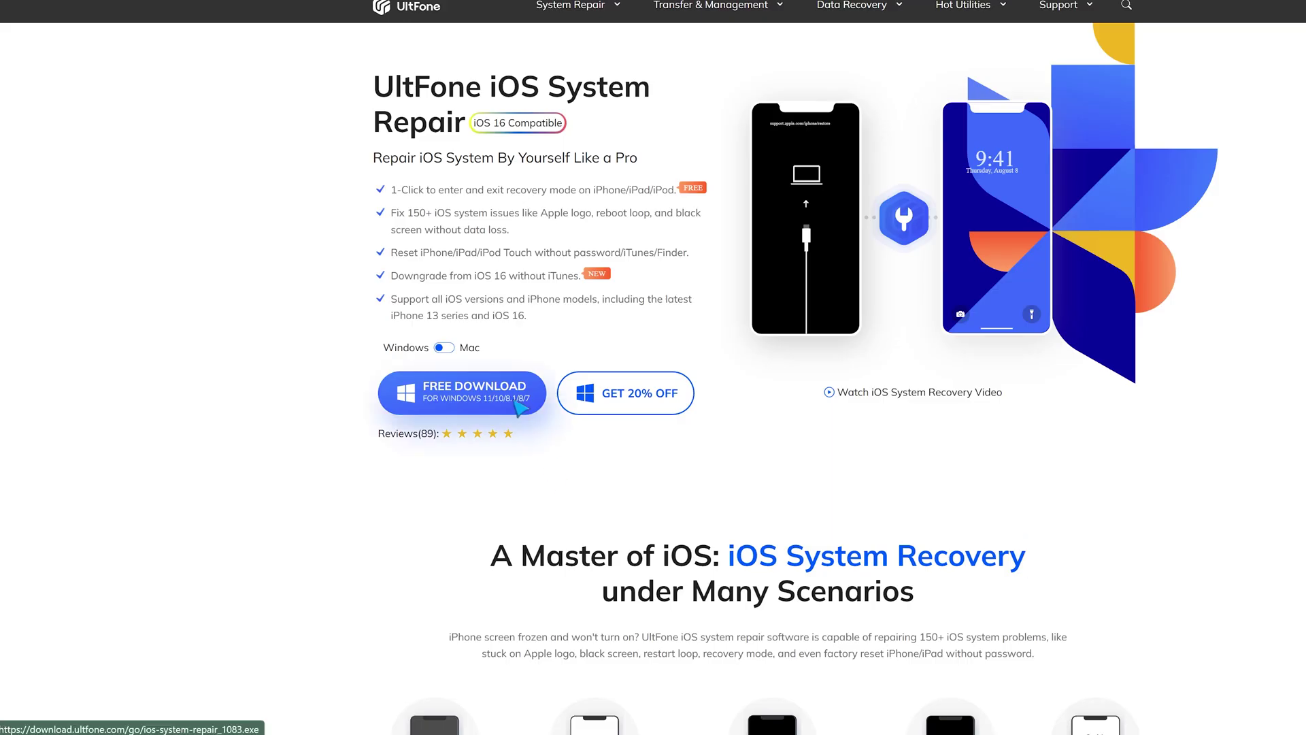
- Start the UltFone iOS System Repair Windows installer download from the product page
{"action": "left_click", "coordinate": [523, 403]}
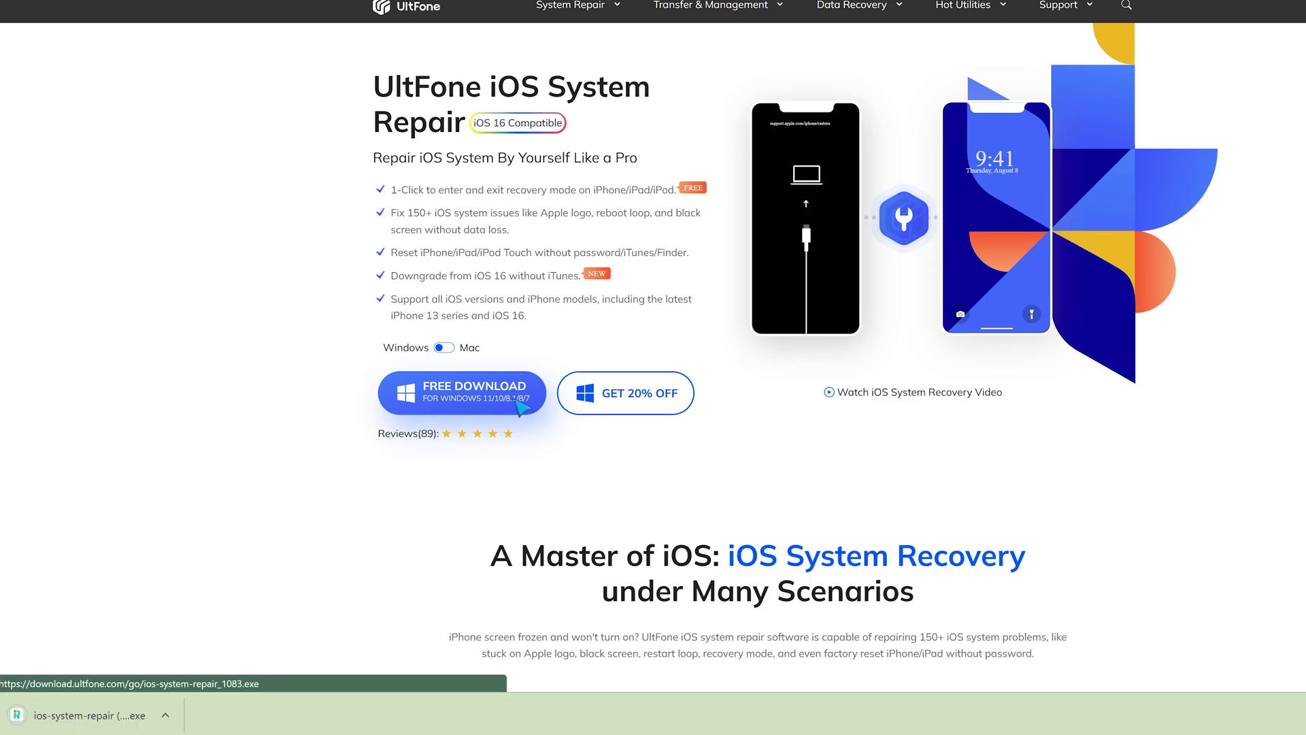